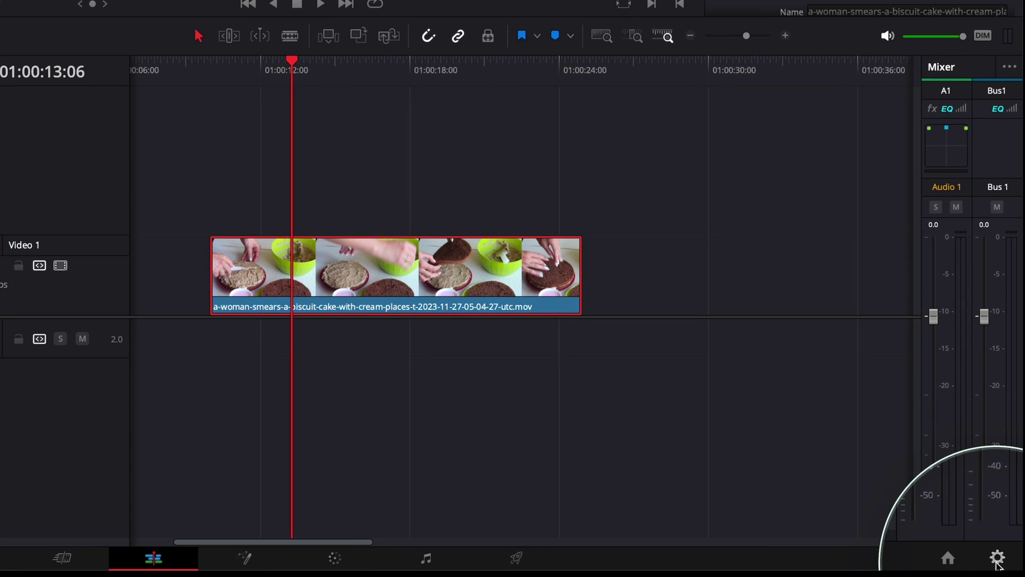
- Review the project settings without saving changes, then select the cake clip on the timeline
{"action": "left_click", "coordinate": [996, 561]}
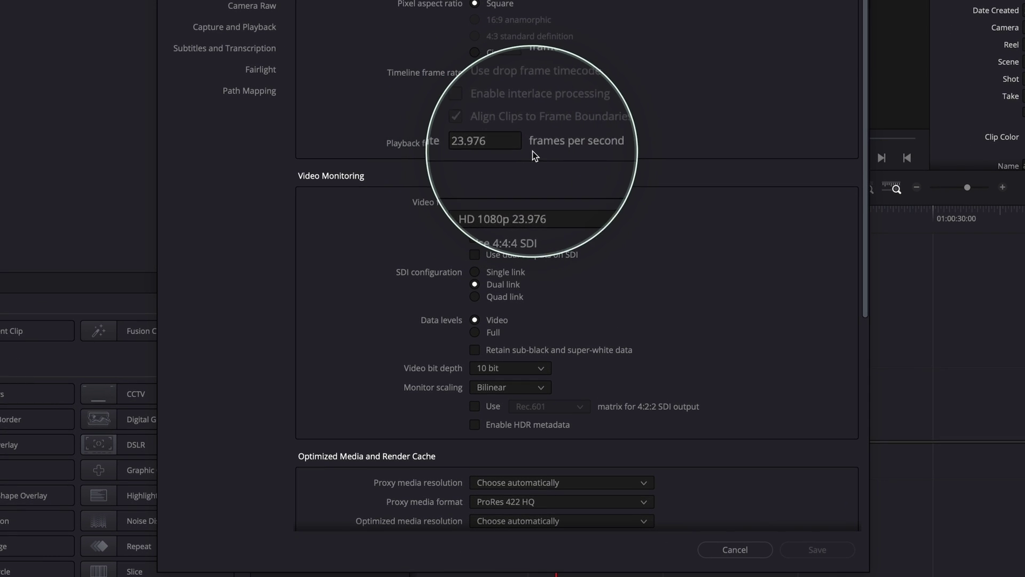
{"action": "left_click", "coordinate": [745, 548]}
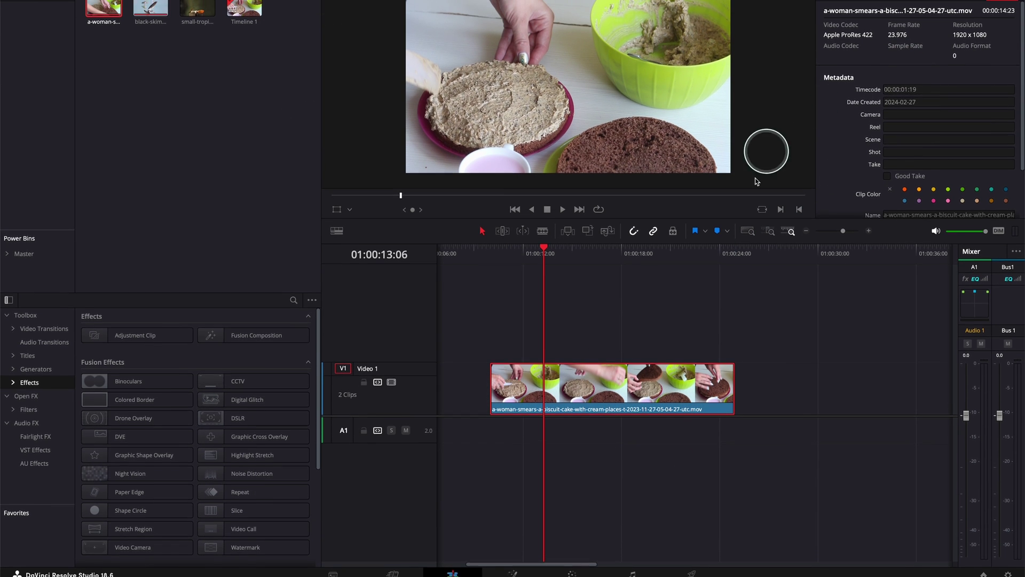
{"action": "mouse_move", "coordinate": [598, 424]}
{"action": "left_mouse_down"}
{"action": "mouse_move", "coordinate": [610, 422]}
{"action": "mouse_move", "coordinate": [601, 425]}
{"action": "left_mouse_up"}
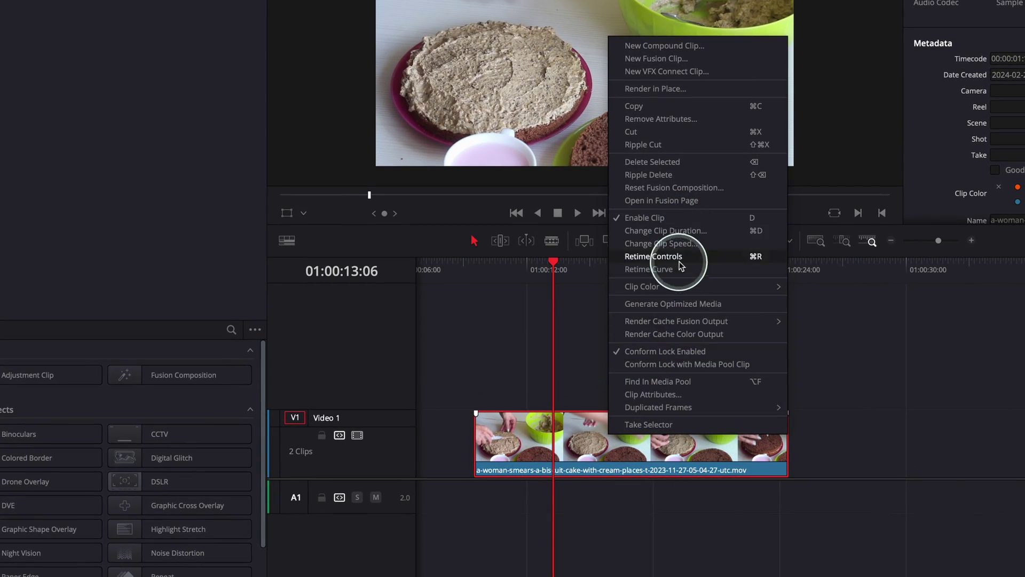
- Set the cake clip to 50% speed via Retime Controls, then zoom out the timeline to fit it
{"action": "left_click", "coordinate": [742, 256]}
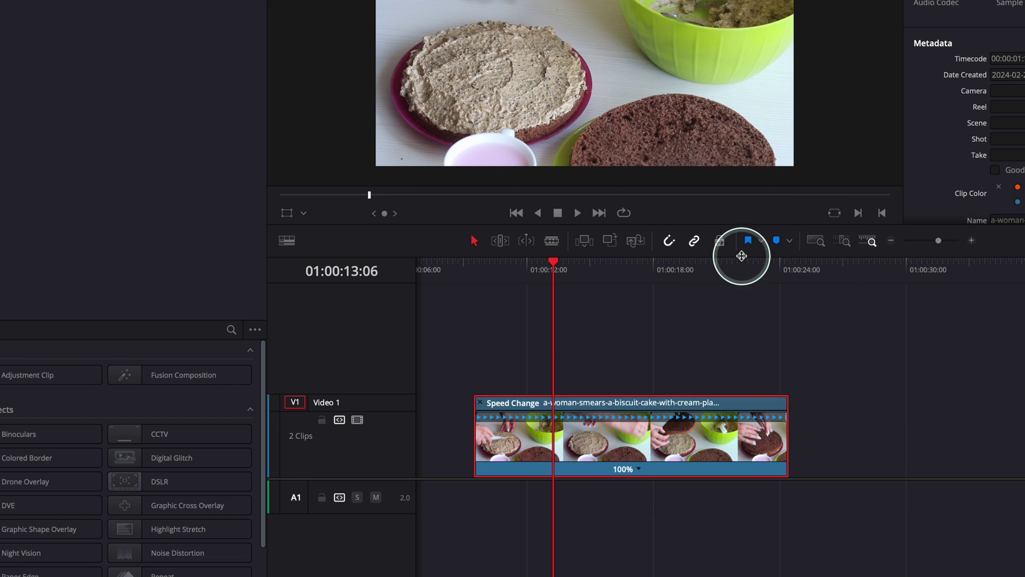
{"action": "left_click", "coordinate": [638, 469]}
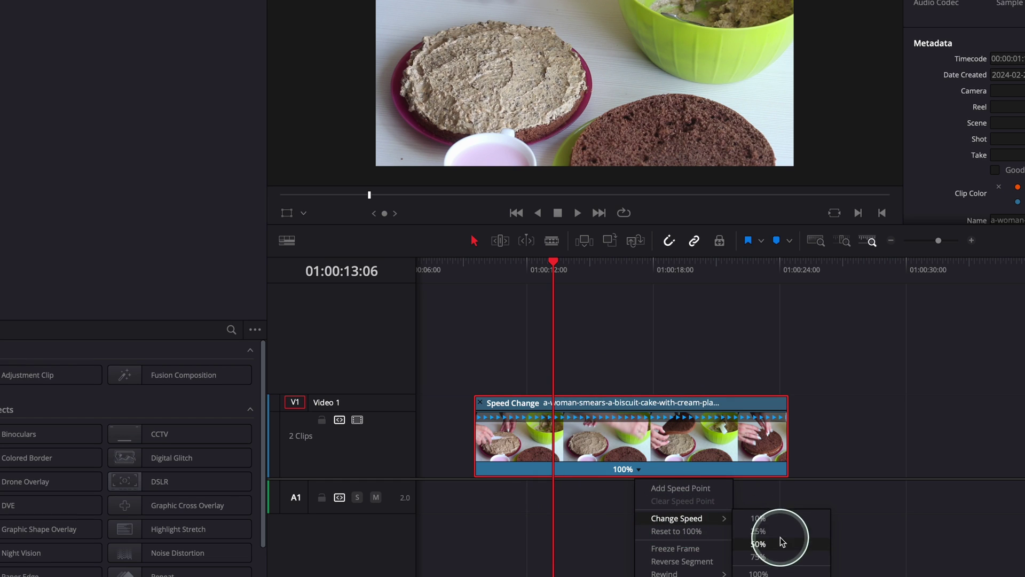
{"action": "left_click", "coordinate": [780, 539]}
{"action": "key", "text": "ctrl+minus"}
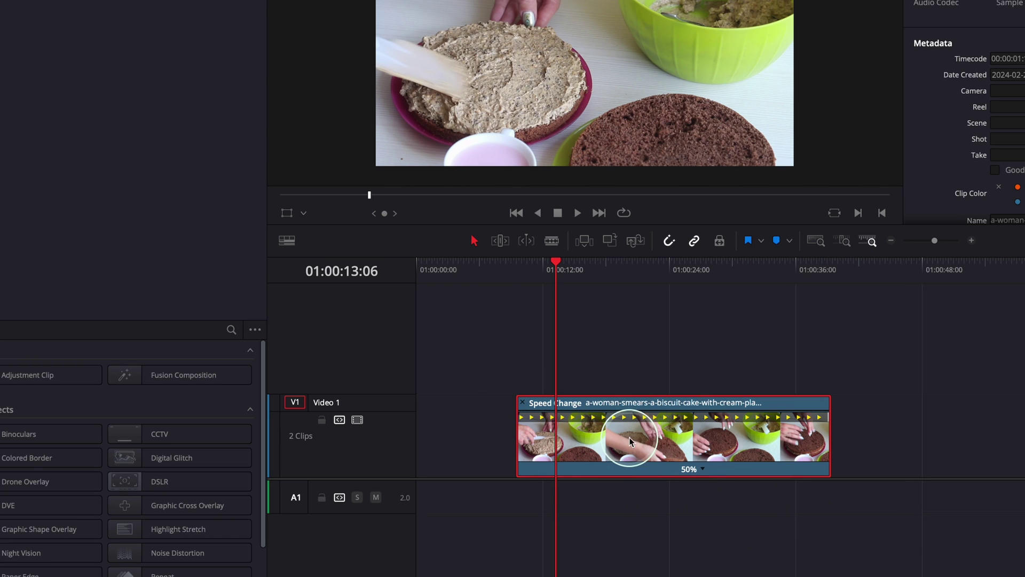
{"action": "left_click", "coordinate": [520, 275]}
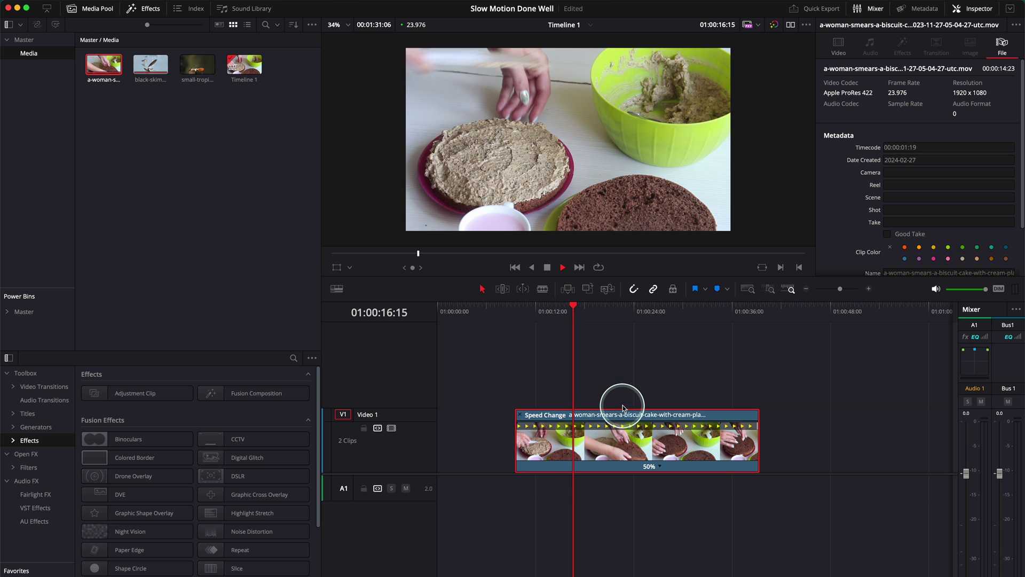
- Stop playback, undo the 50% speed change and hide the clip's Retime Controls
{"action": "key", "text": "space"}
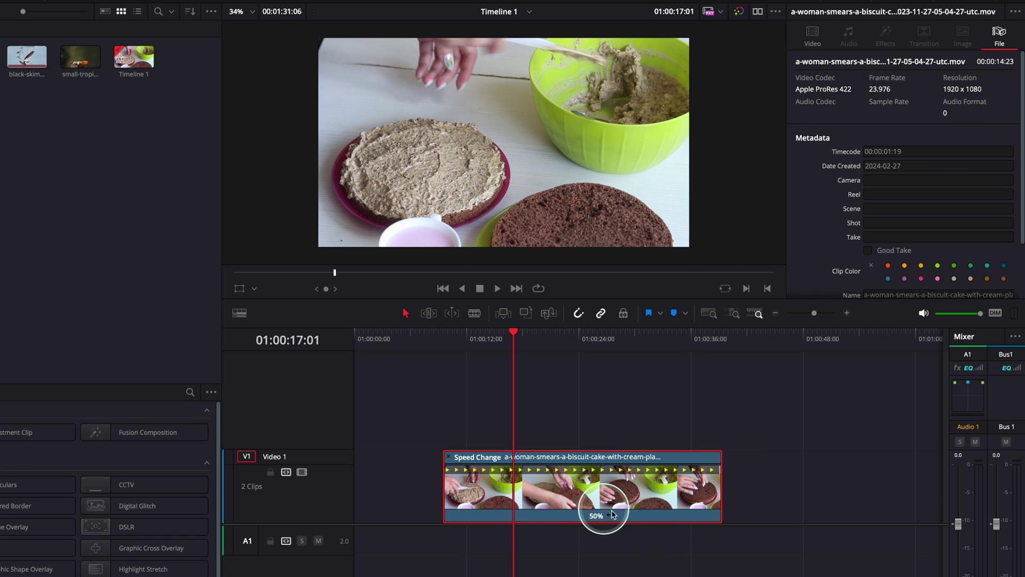
{"action": "key", "text": "ctrl+z"}
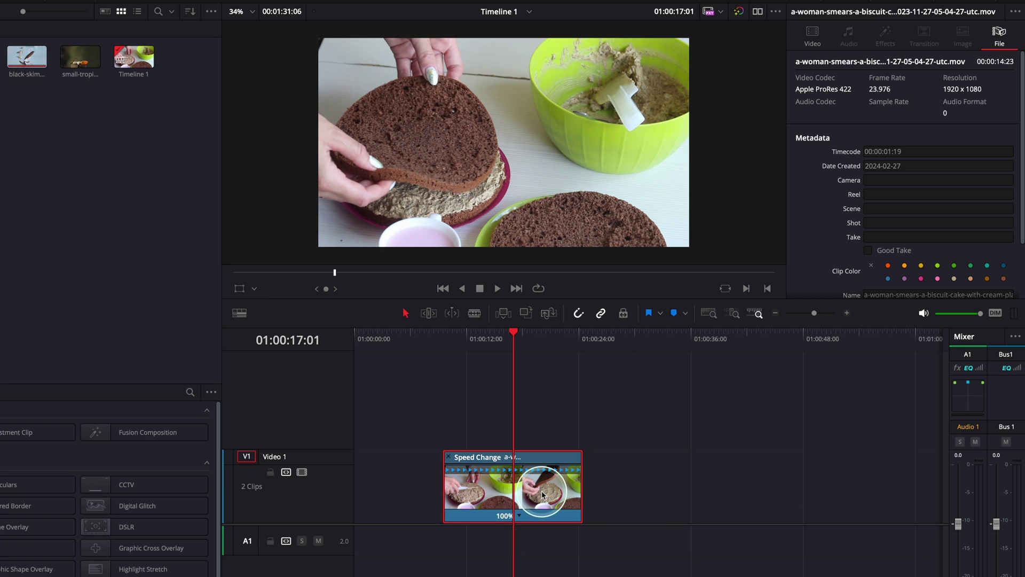
{"action": "key", "text": "ctrl+r"}
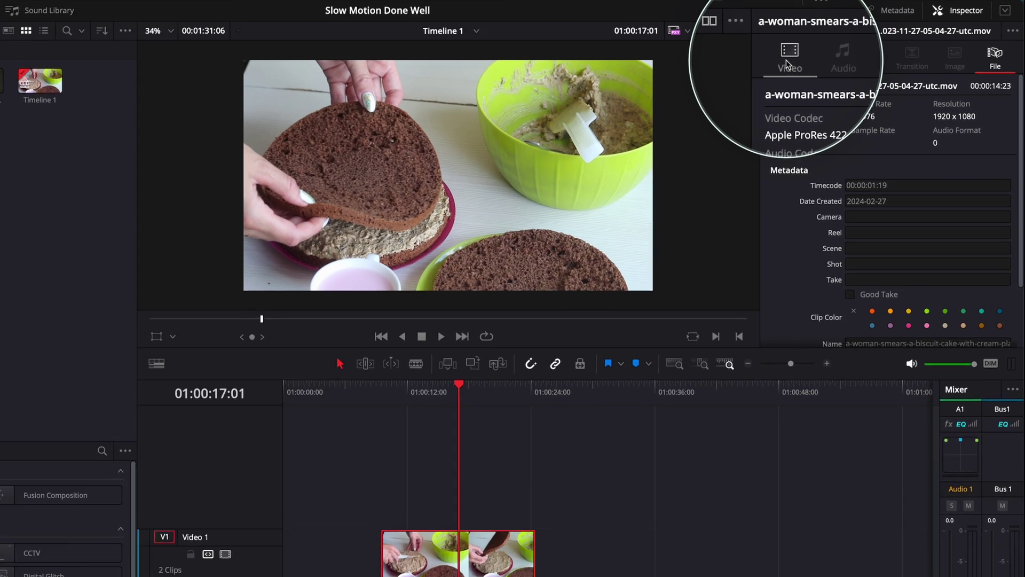
- In the Inspector's Speed Change section, lower Speed % to 50.00 (11.988 fps) and preview
{"action": "left_click", "coordinate": [838, 44]}
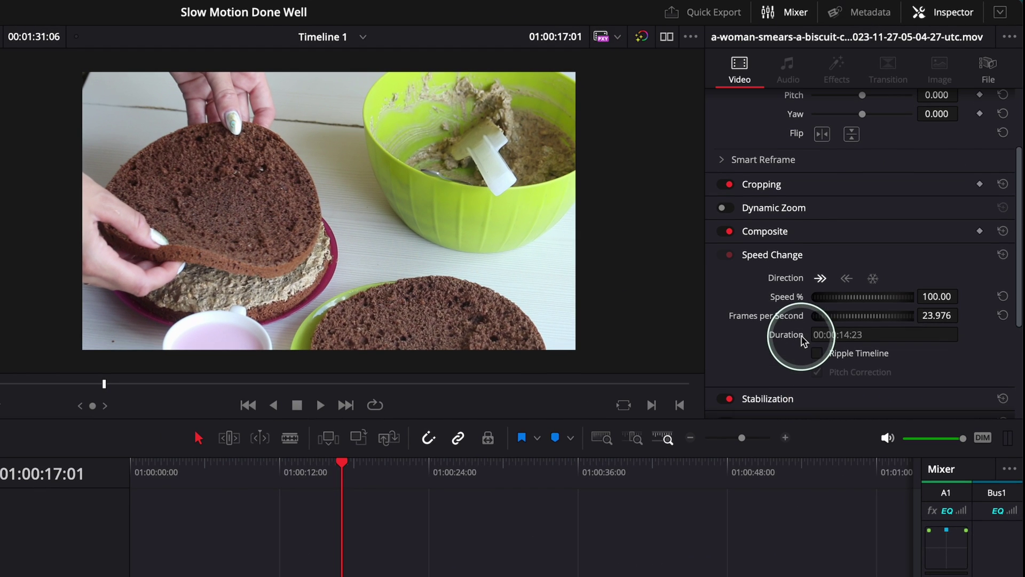
{"action": "left_click", "coordinate": [781, 256]}
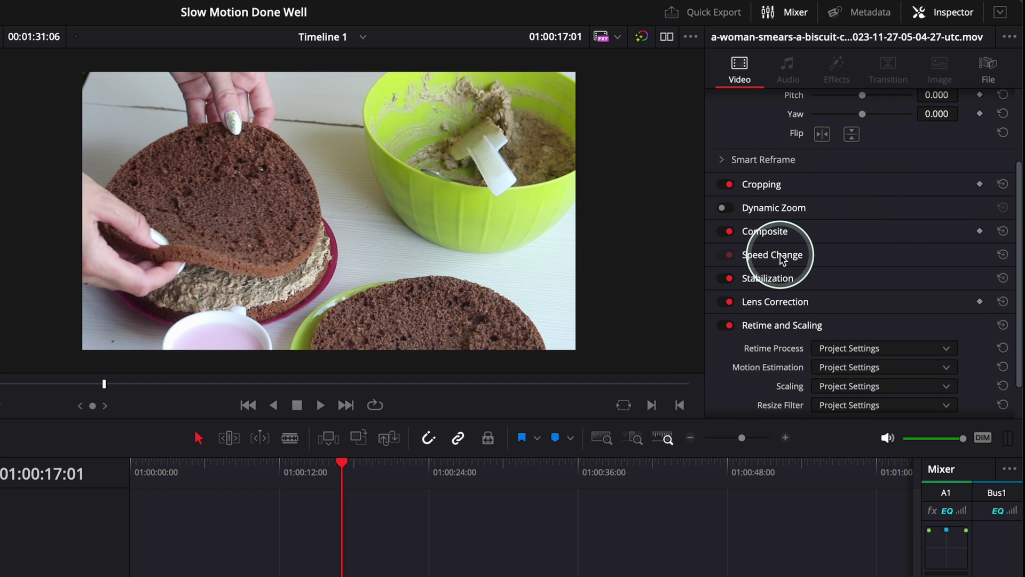
{"action": "left_click", "coordinate": [781, 257]}
{"action": "scroll", "coordinate": [835, 276], "scroll_direction": "down", "scroll_amount": 1}
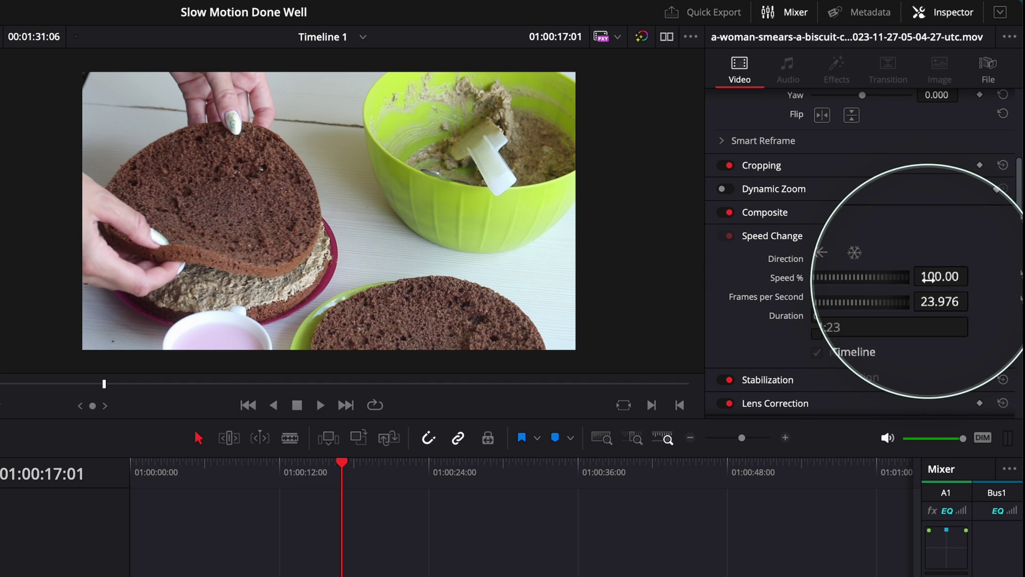
{"action": "left_click_drag", "start_coordinate": [928, 278], "coordinate": [927, 278]}
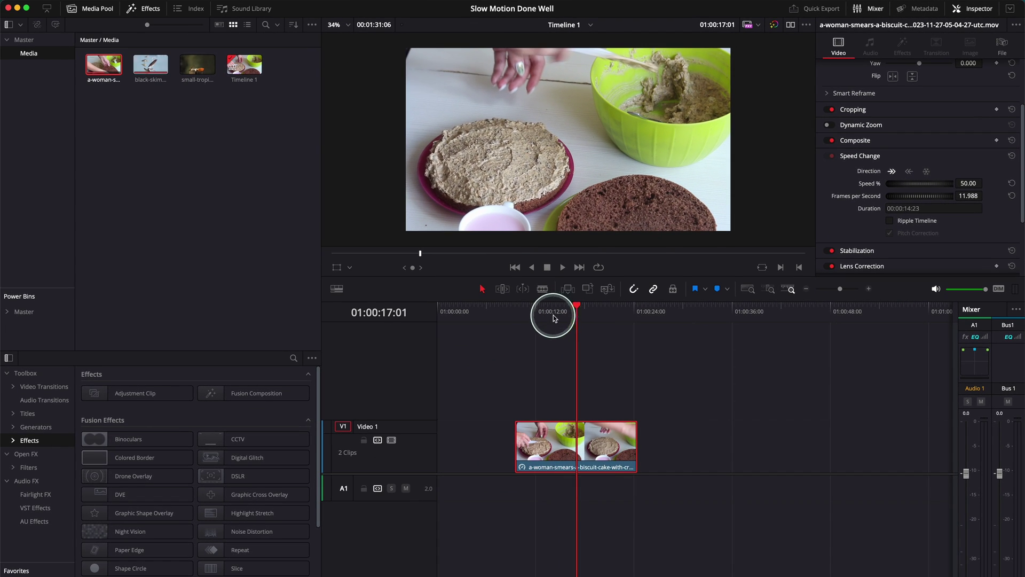
{"action": "left_click", "coordinate": [299, 477]}
{"action": "key", "text": "space"}
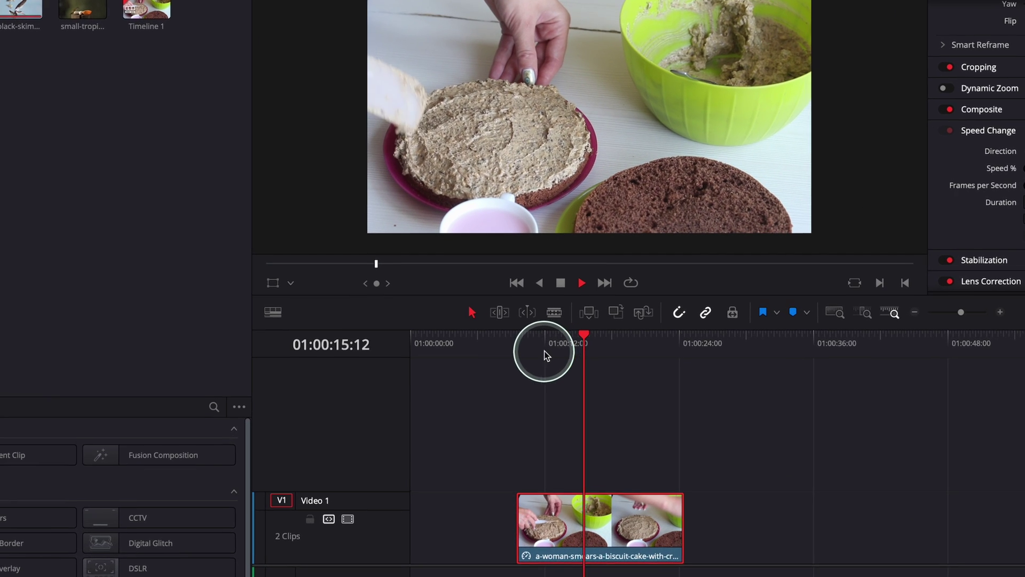
{"action": "left_click", "coordinate": [532, 315]}
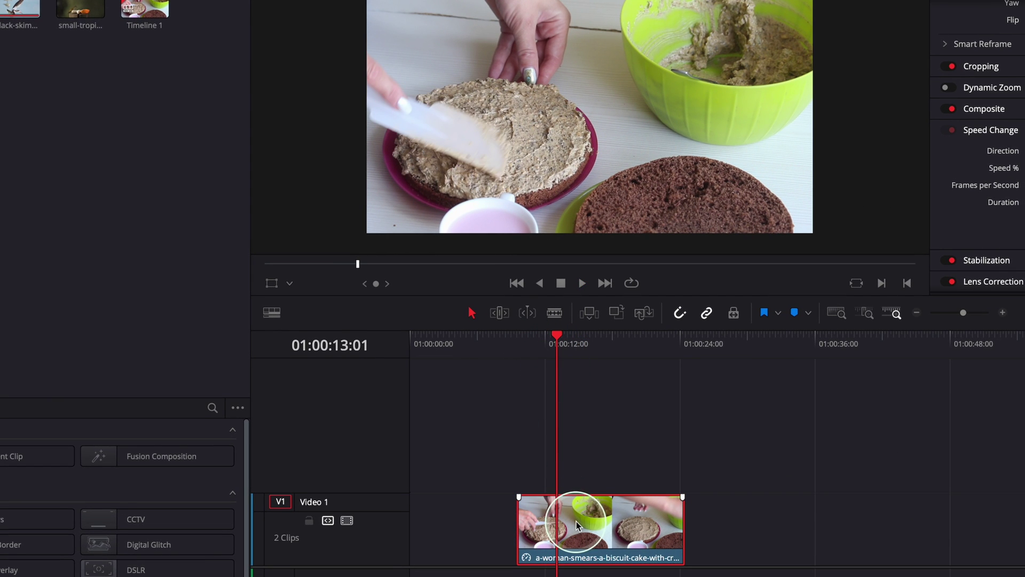
{"action": "left_click", "coordinate": [558, 337]}
{"action": "left_click_drag", "start_coordinate": [558, 337], "coordinate": [645, 338]}
{"action": "left_click", "coordinate": [523, 513]}
{"action": "left_click", "coordinate": [660, 526]}
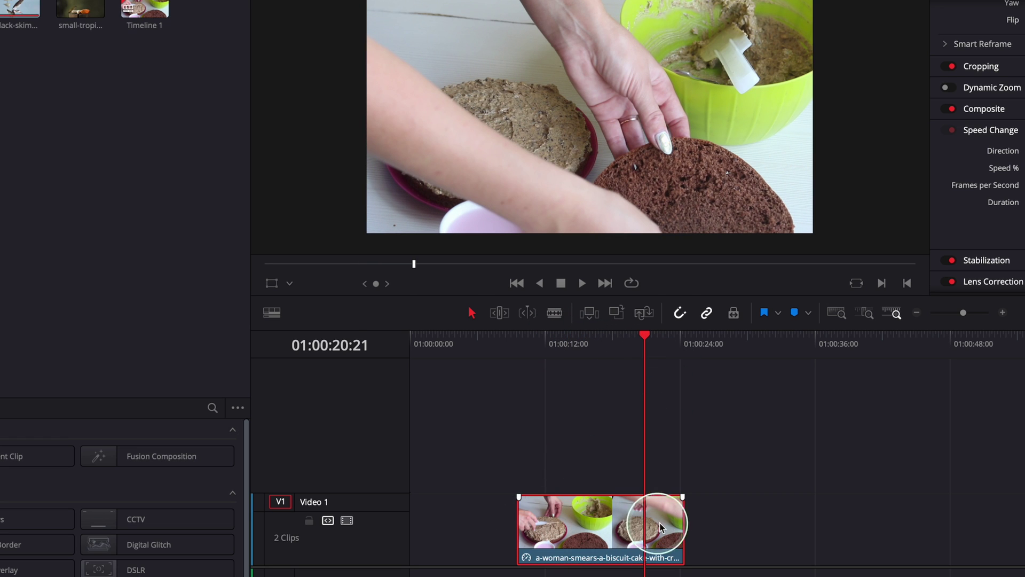
{"action": "left_click_drag", "start_coordinate": [618, 372], "coordinate": [571, 369]}
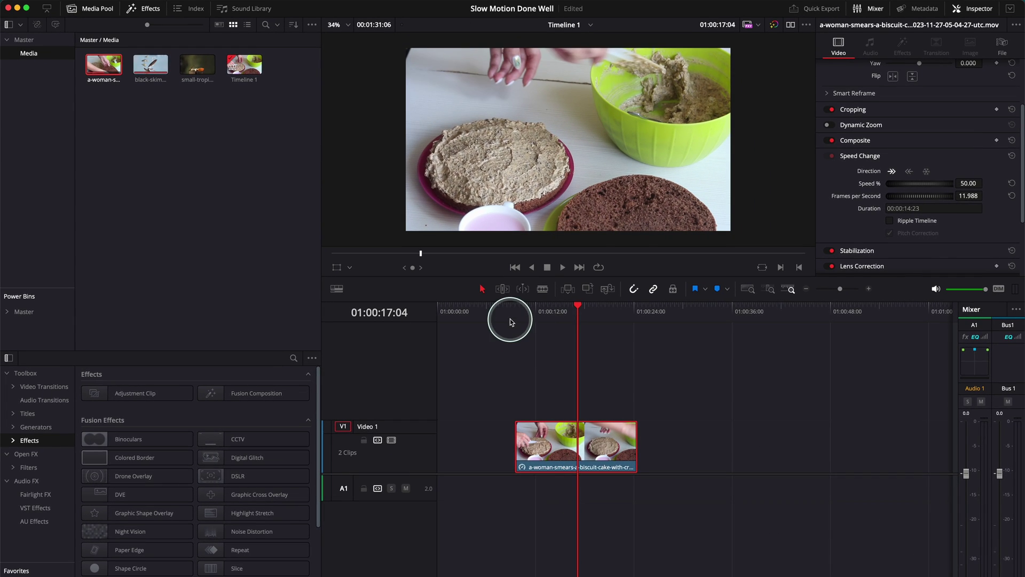
{"action": "left_click", "coordinate": [517, 348]}
{"action": "left_click", "coordinate": [649, 359]}
{"action": "left_click_drag", "start_coordinate": [610, 323], "coordinate": [547, 322]}
{"action": "left_click", "coordinate": [562, 433]}
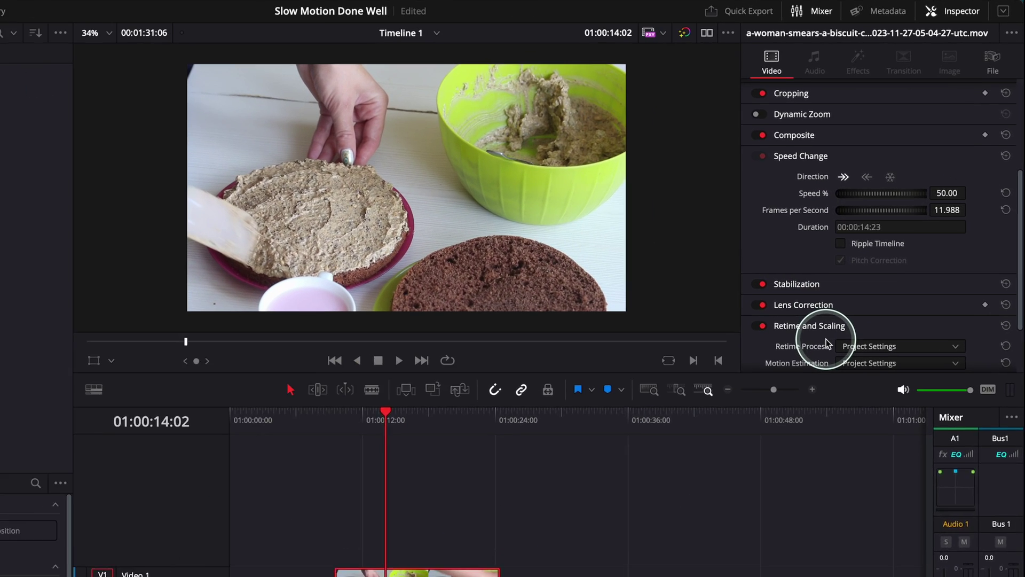
- Set the clip's Retime Process to Frame Blend in the Inspector
{"action": "scroll", "coordinate": [825, 339], "scroll_direction": "down", "scroll_amount": 2}
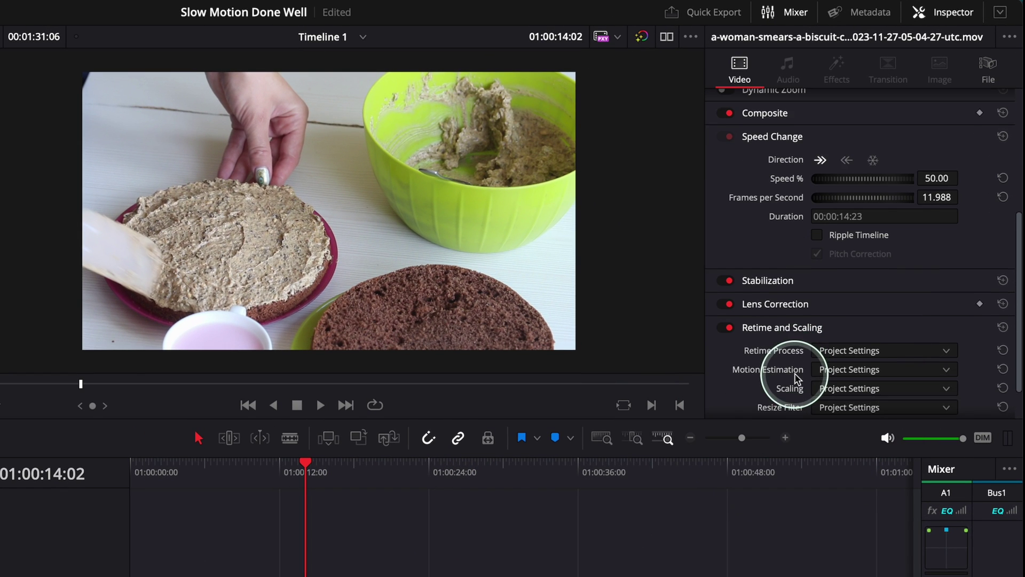
{"action": "scroll", "coordinate": [797, 377], "scroll_direction": "down", "scroll_amount": 1}
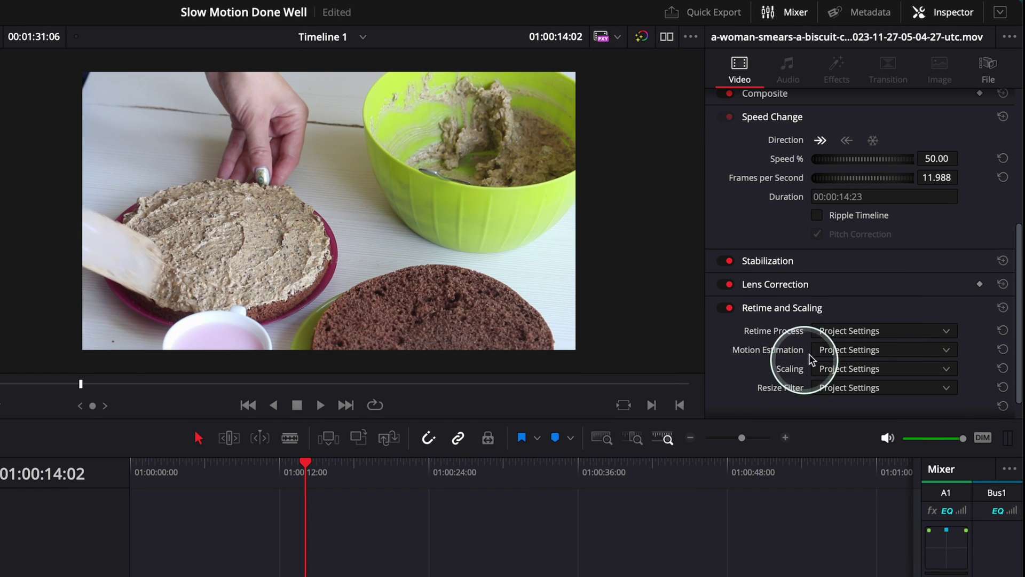
{"action": "left_click", "coordinate": [853, 331]}
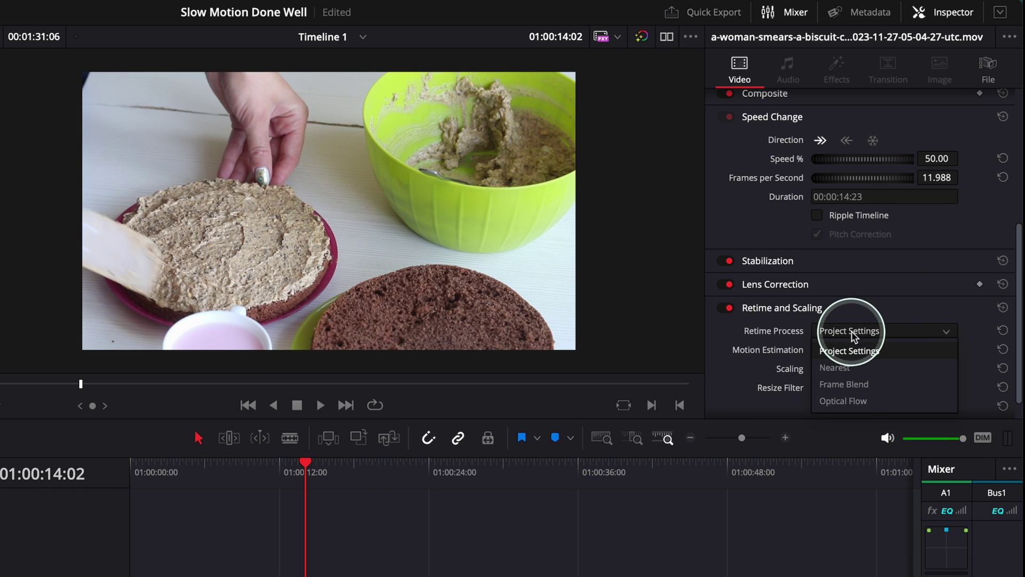
{"action": "left_click", "coordinate": [843, 384]}
- Step frame by frame around 01:00:11:15 to judge the blended frames
{"action": "left_click", "coordinate": [274, 472]}
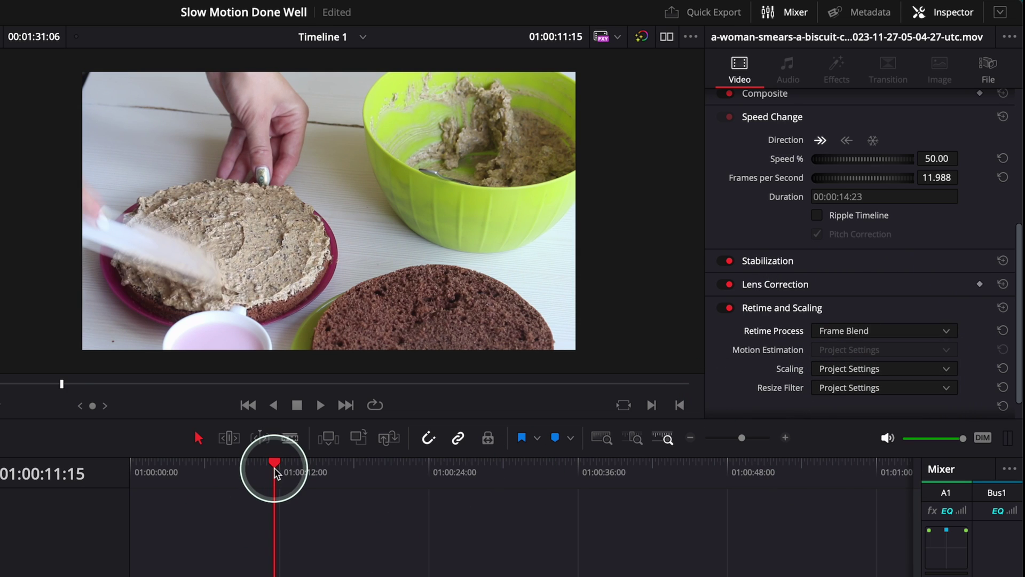
{"action": "key", "text": "Left"}
{"action": "key", "text": "Left"}
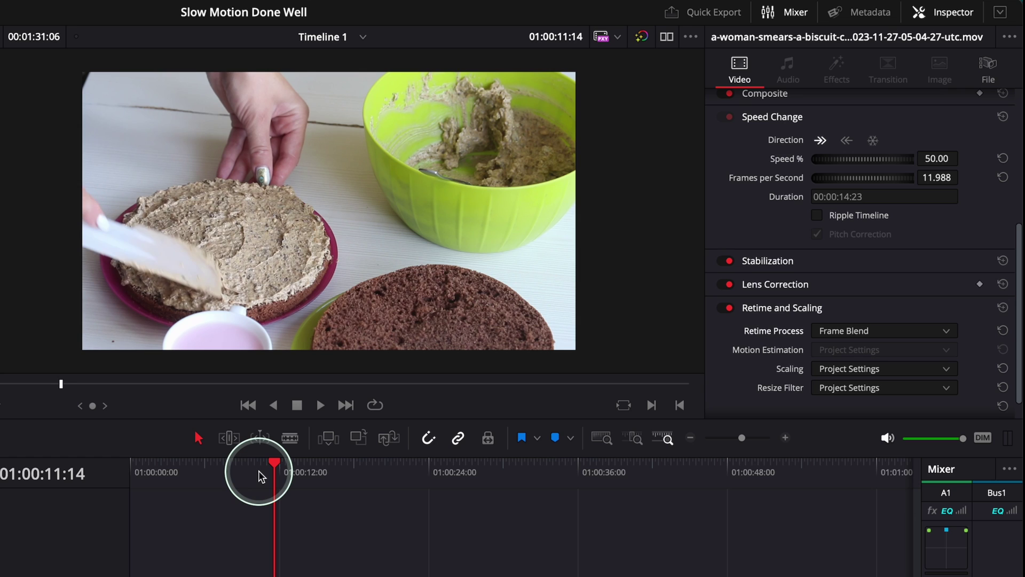
{"action": "key", "text": "Right"}
{"action": "key", "text": "Right"}
{"action": "key", "text": "Right"}
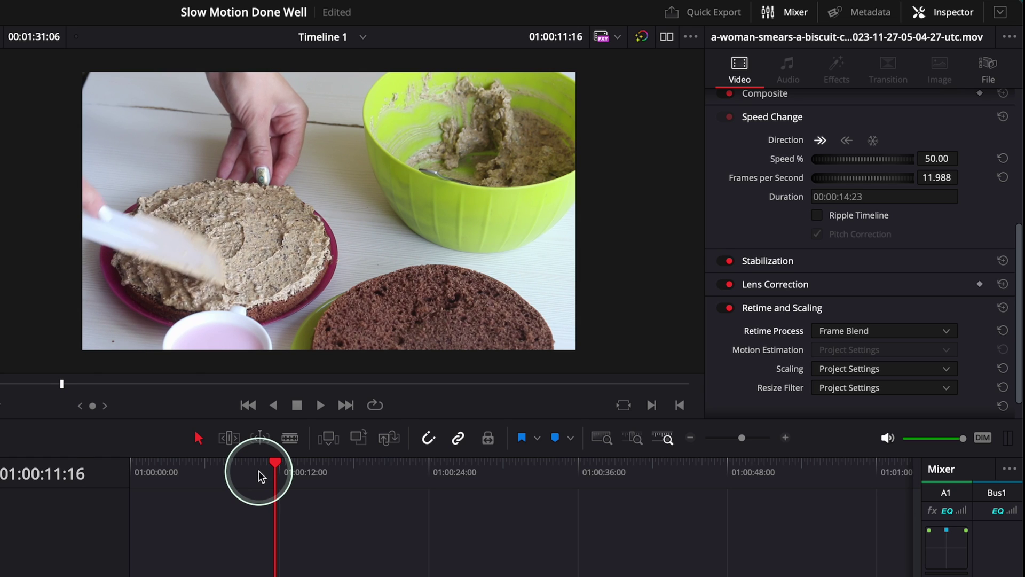
{"action": "key", "text": "Left"}
{"action": "key", "text": "Left"}
{"action": "key", "text": "Right"}
{"action": "key", "text": "Right"}
{"action": "key", "text": "Left"}
{"action": "key", "text": "Left"}
{"action": "key", "text": "Right"}
{"action": "key", "text": "Right"}
{"action": "key", "text": "Left"}
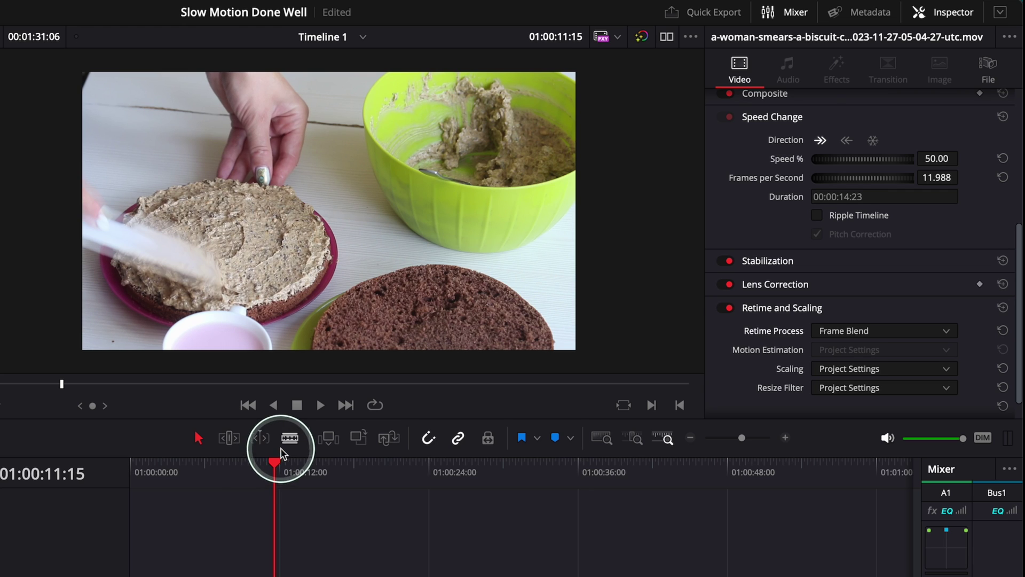
- Switch Retime Process to Optical Flow and review playback around 01:00:10:18
{"action": "left_click", "coordinate": [830, 329]}
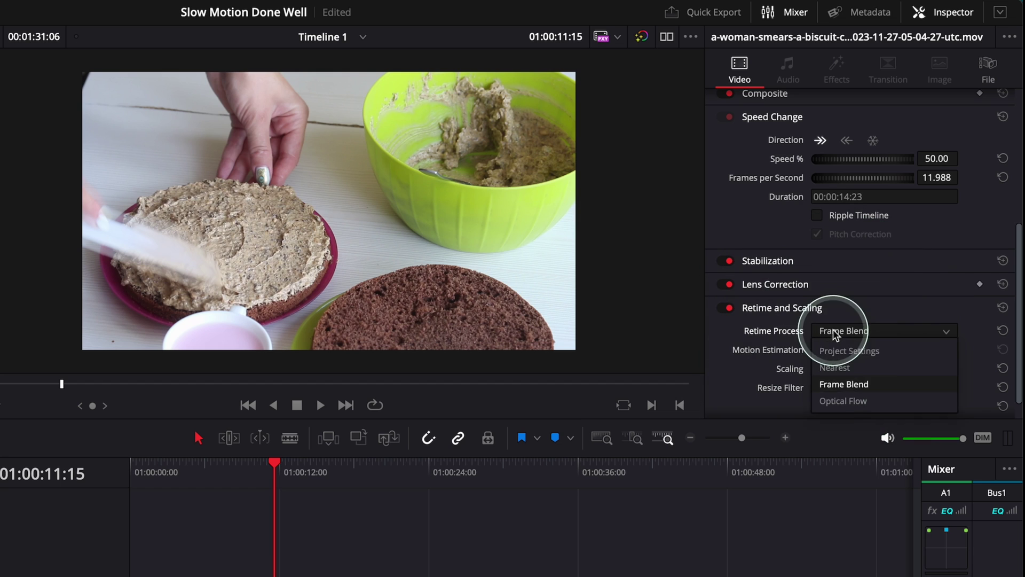
{"action": "left_click", "coordinate": [841, 407]}
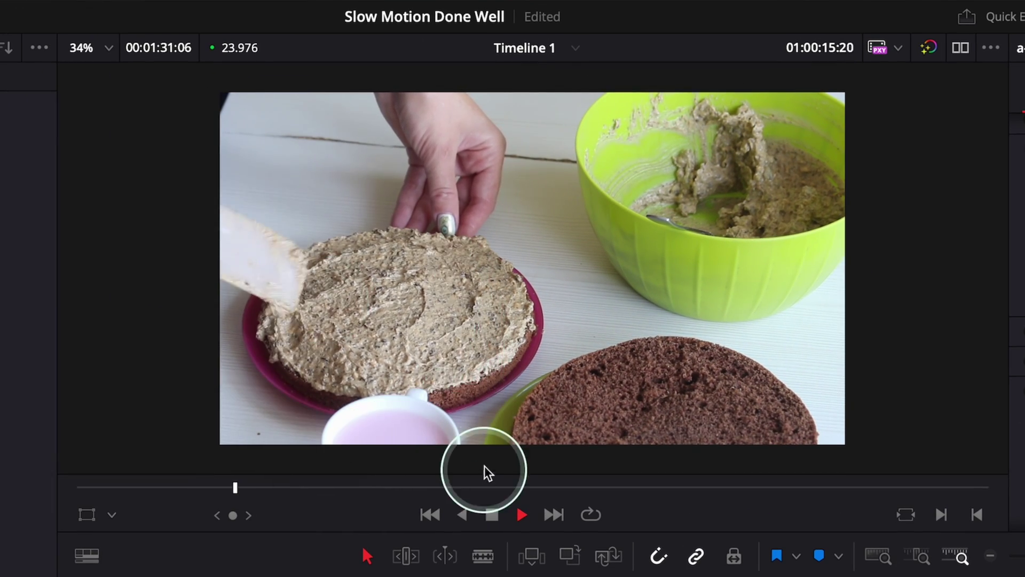
{"action": "key", "text": "space"}
{"action": "left_click", "coordinate": [455, 575]}
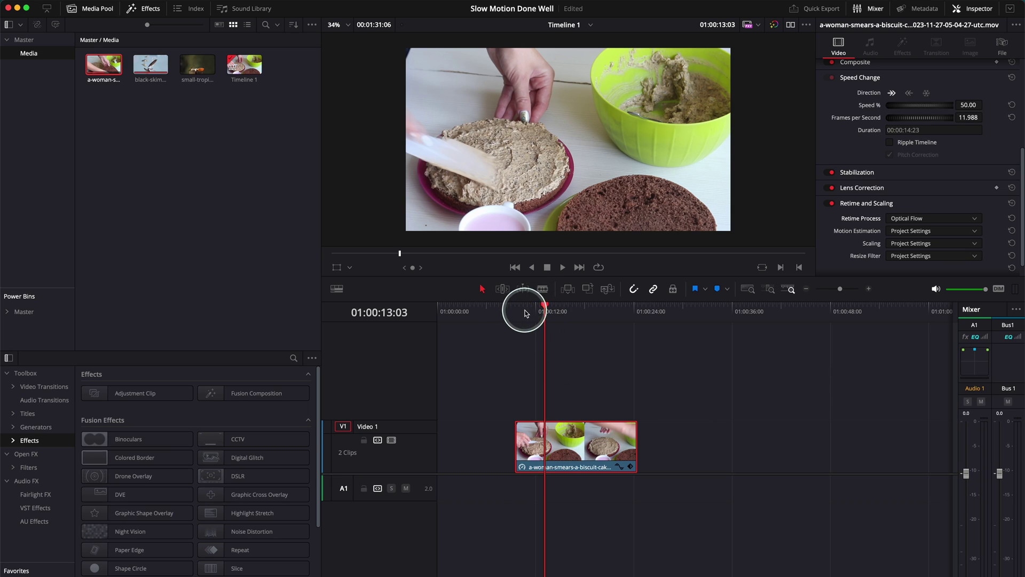
{"action": "left_click", "coordinate": [526, 313]}
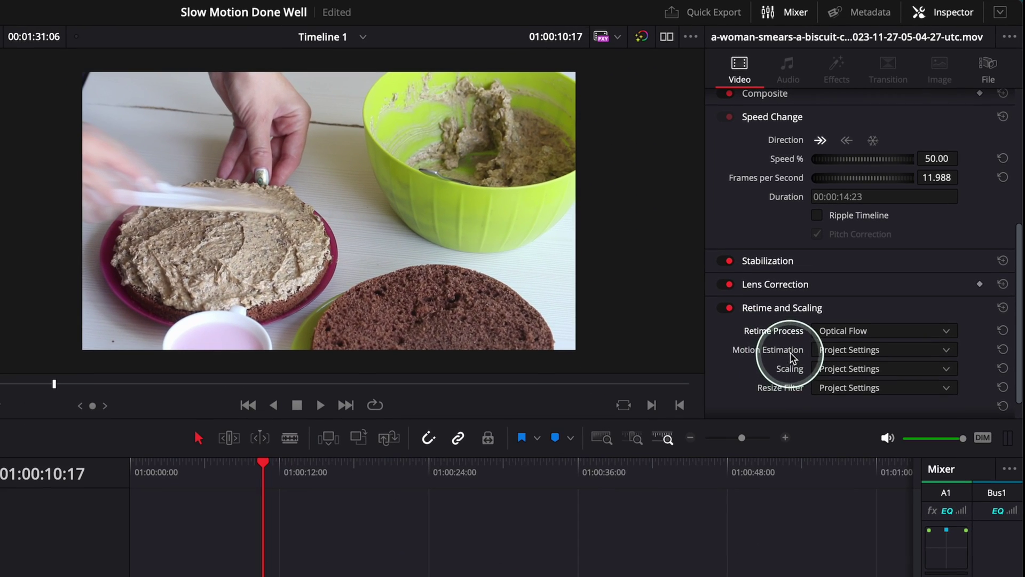
- Set Motion Estimation to Speed Warp, then scrub to 01:00:11:03 and play to preview
{"action": "left_click", "coordinate": [844, 349]}
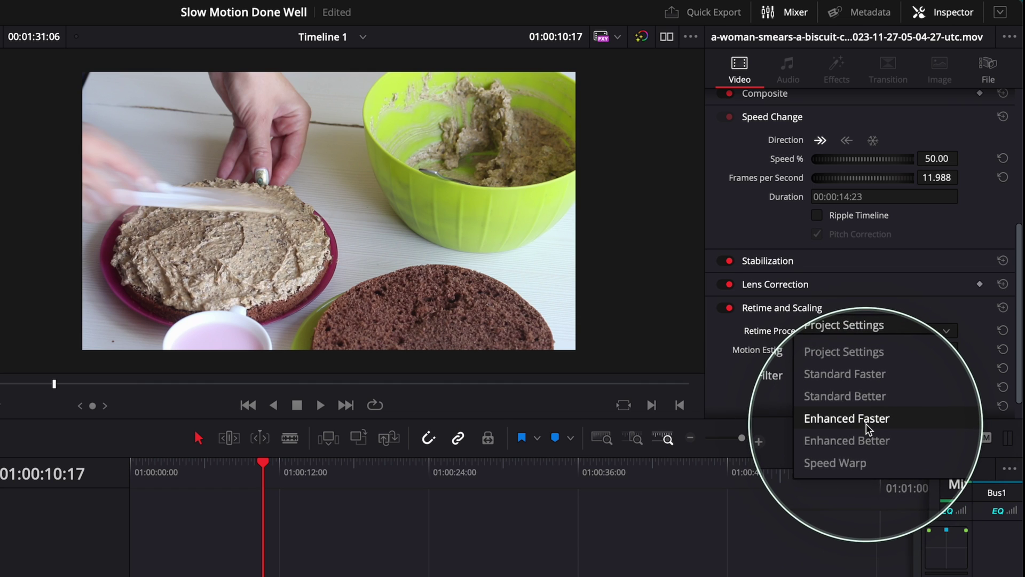
{"action": "left_click", "coordinate": [860, 457]}
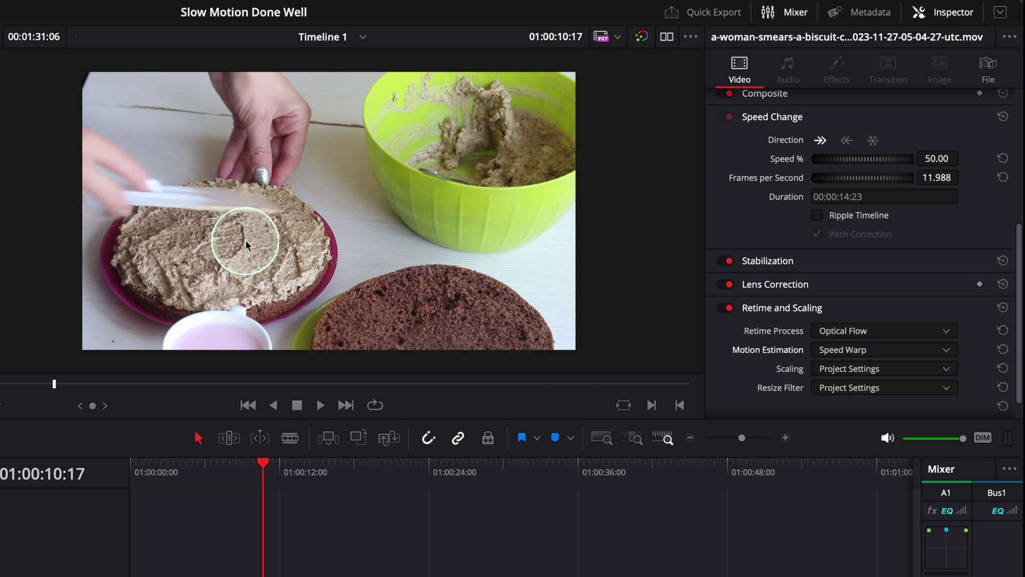
{"action": "left_click_drag", "start_coordinate": [273, 473], "coordinate": [270, 469]}
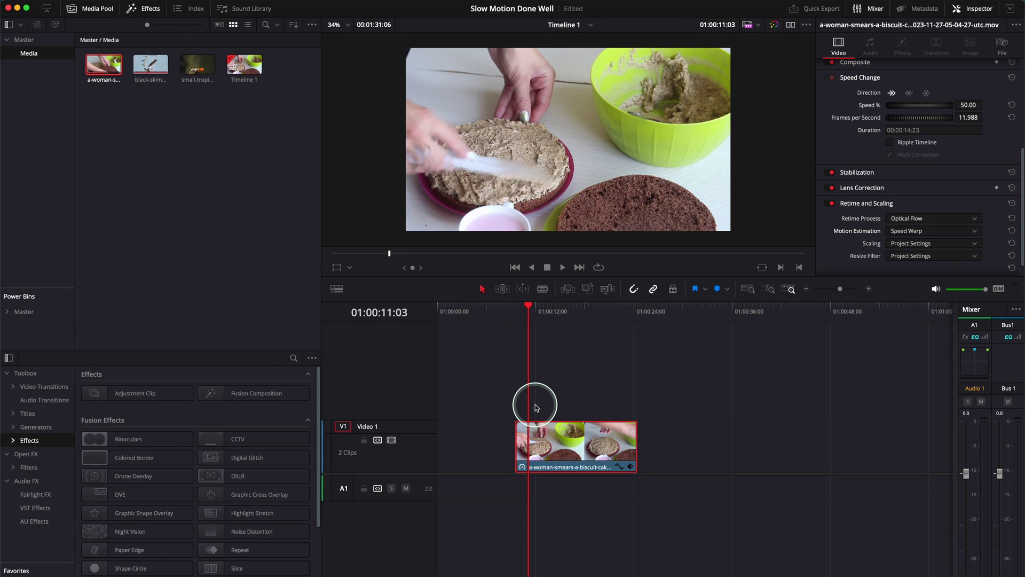
{"action": "key", "text": "space"}
{"action": "key", "text": "space"}
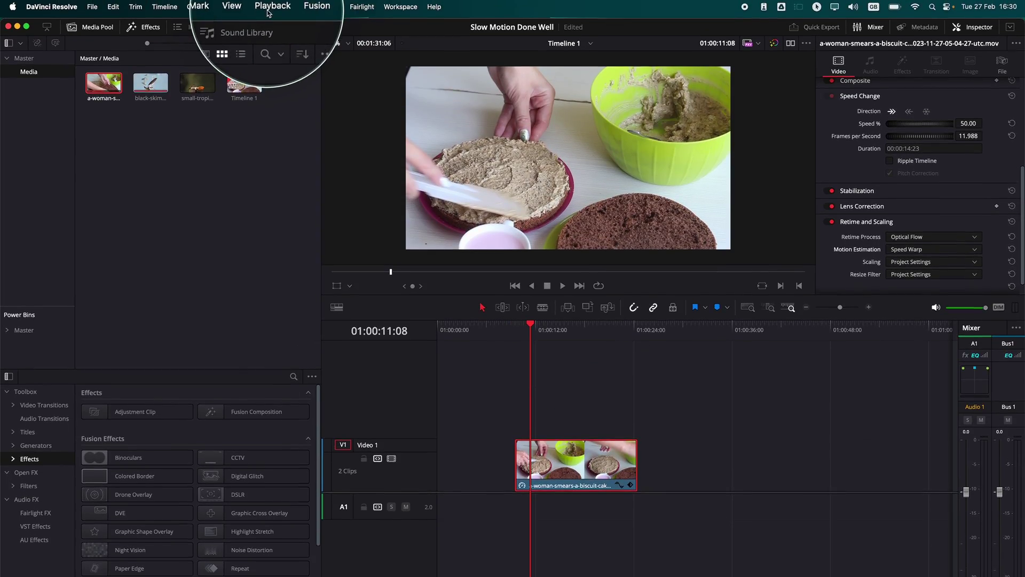
- Choose Smart under Playback > Render Cache
{"action": "left_click", "coordinate": [268, 13]}
{"action": "mouse_move", "coordinate": [292, 76]}
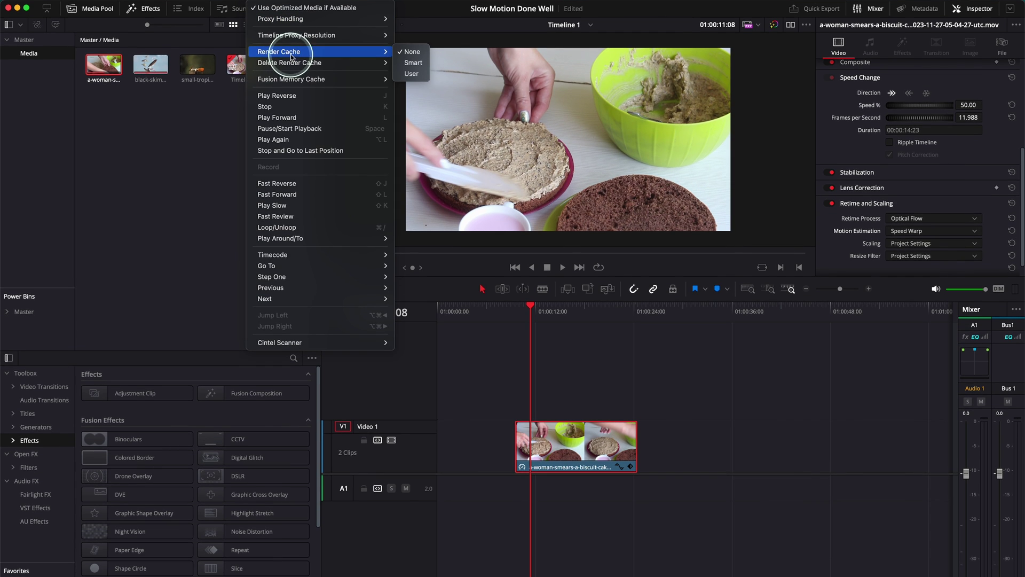
{"action": "left_click", "coordinate": [413, 63]}
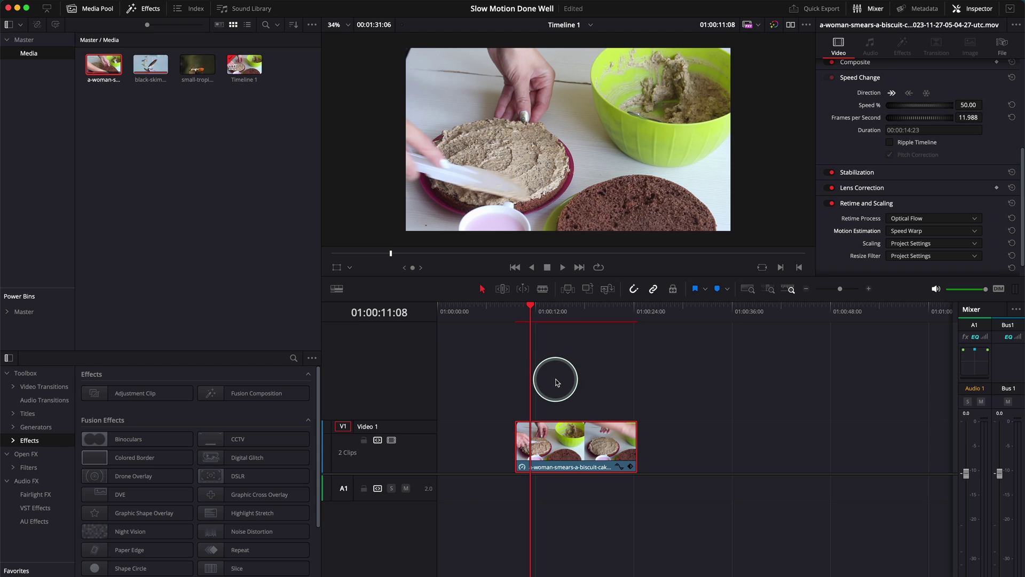